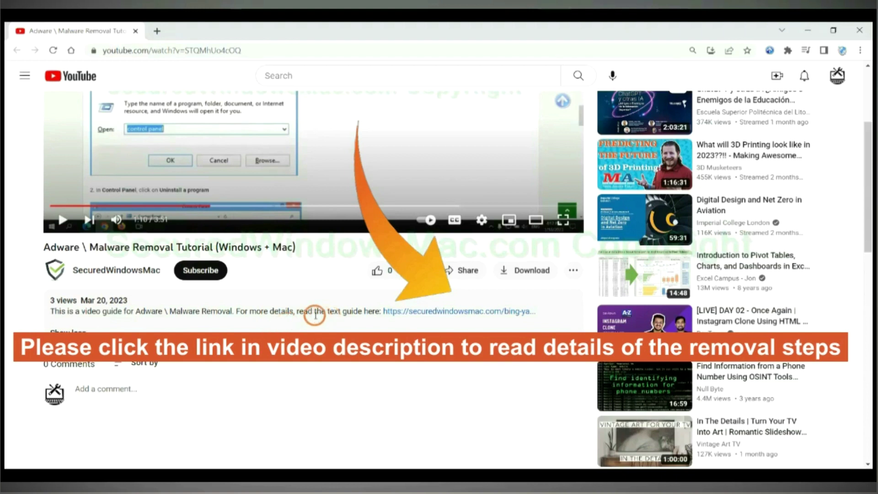
Step: Follow the description link to the SecuredWindowsMac 'Bing \ Yahoo Redirect' removal guide in a new tab
click(418, 313)
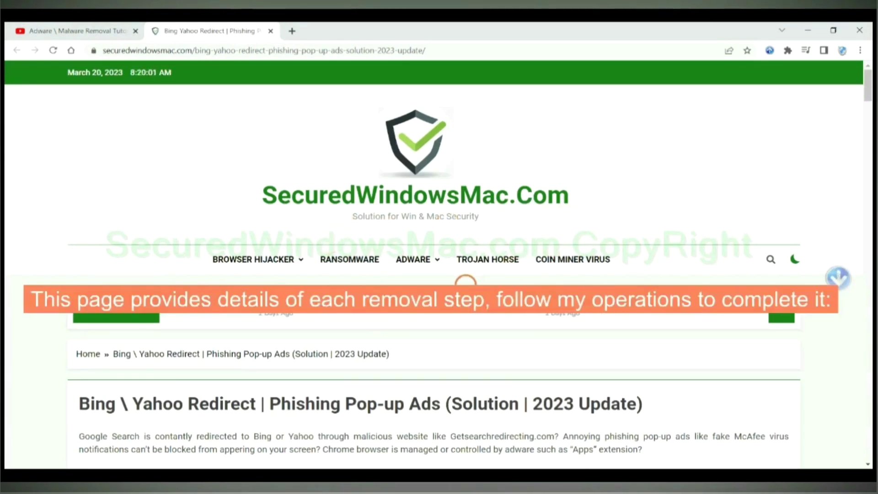
Step: Scroll down to the Instant Automatic Removal section and briefly highlight its heading
scroll(622, 207, down, 8)
scroll(477, 303, down, 10)
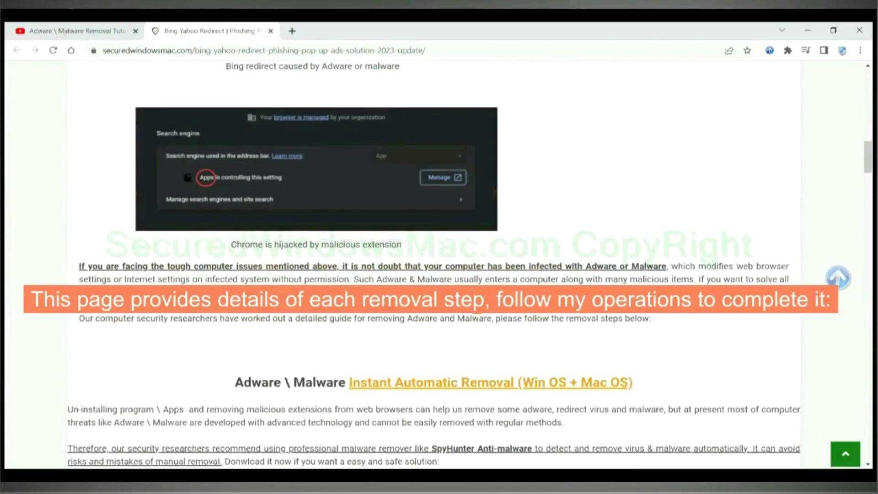
scroll(477, 303, down, 1)
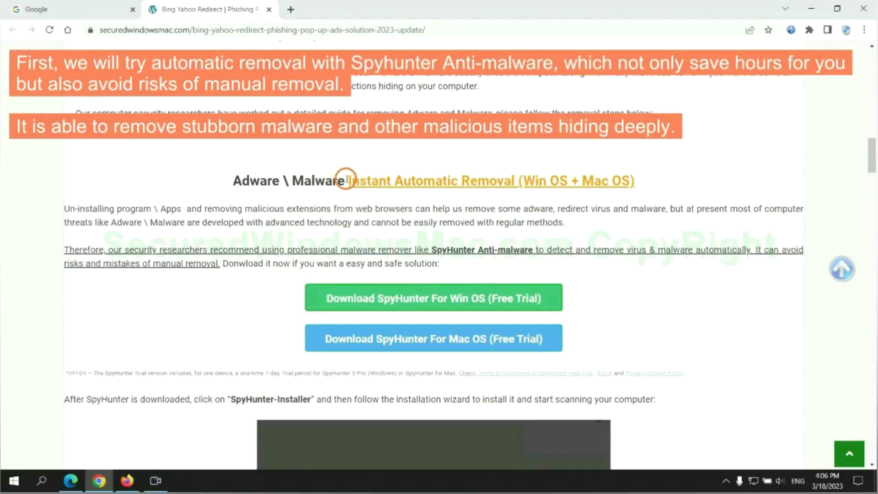
drag(347, 180, 515, 179)
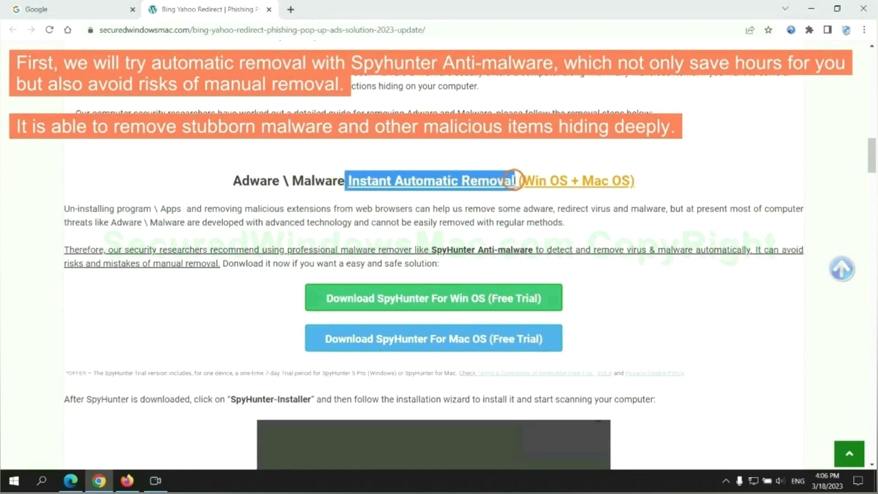
click(439, 154)
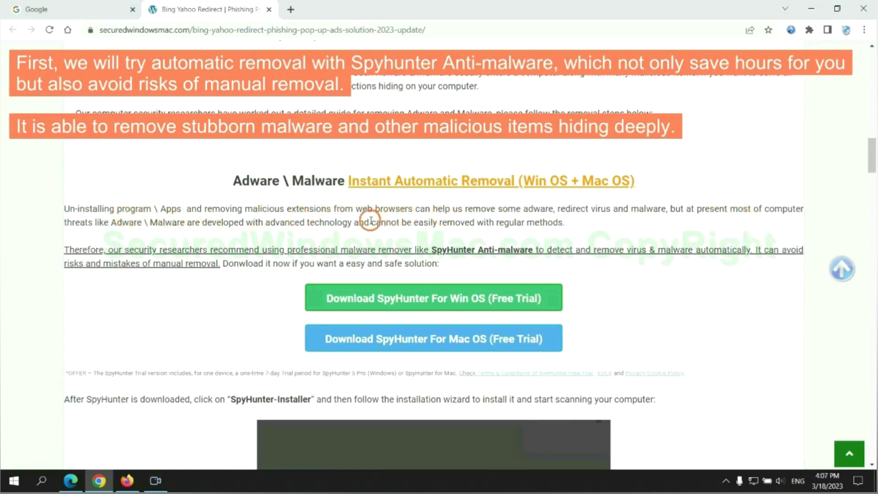
scroll(411, 242, down, 1)
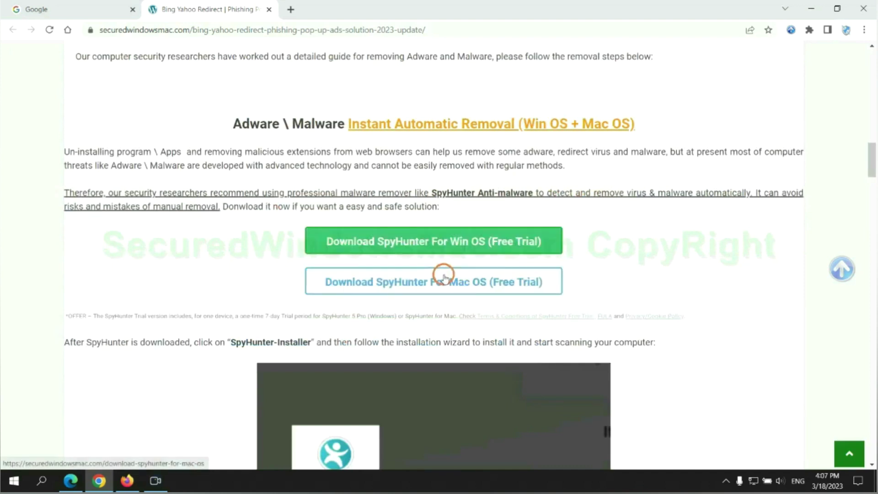
Step: Download the SpyHunter For Win OS free trial and keep the .exe despite the warning
scroll(443, 276, down, 1)
scroll(437, 219, down, 1)
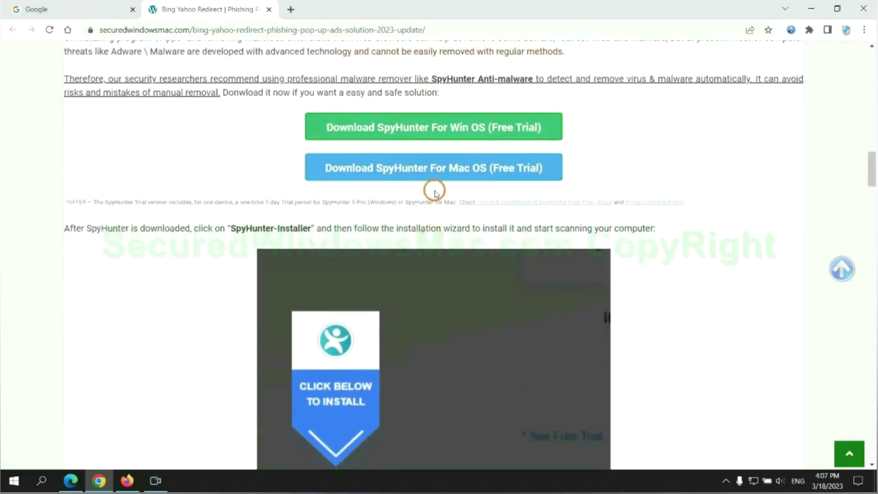
click(443, 131)
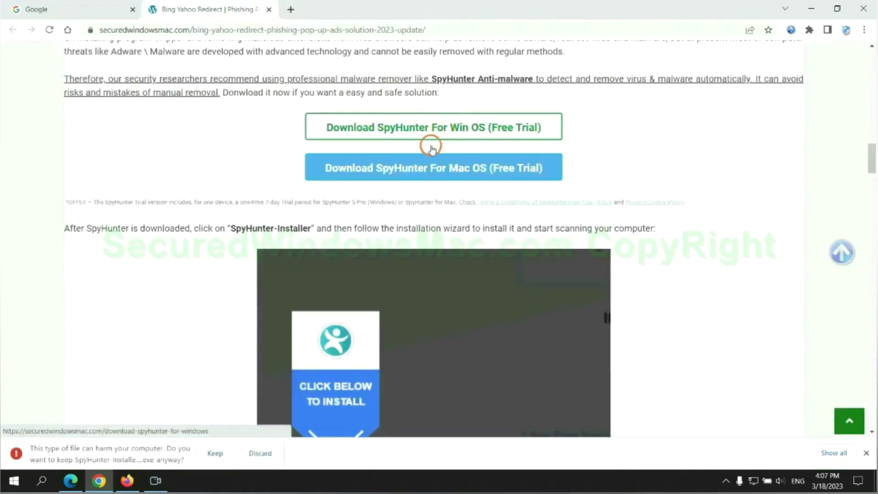
click(213, 452)
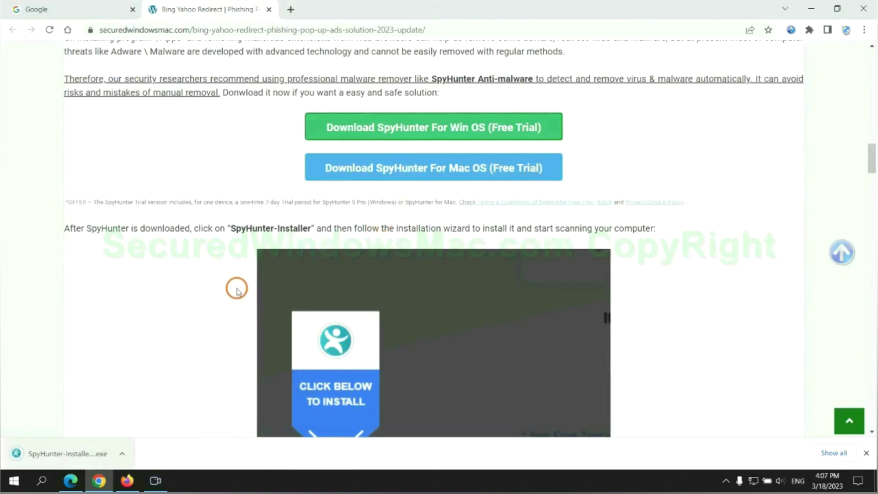
Step: Launch the downloaded SpyHunter installer from Chrome's download bar
click(83, 454)
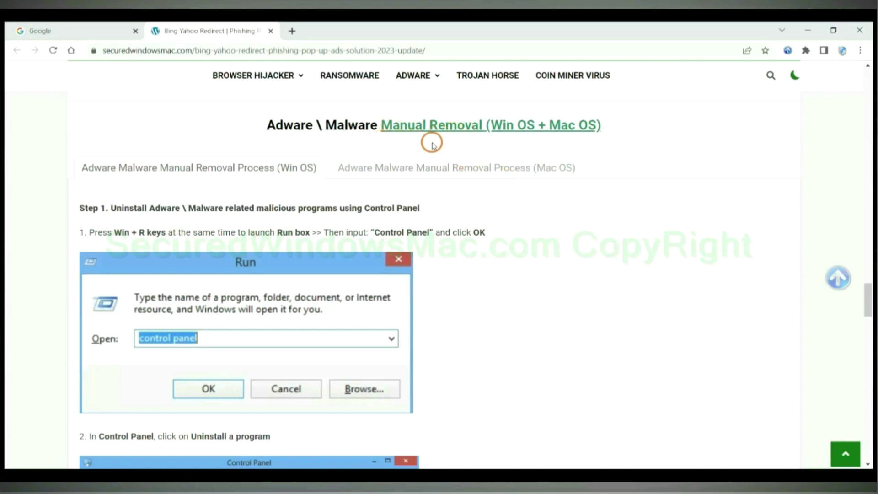
Step: Highlight Win OS and Mac OS in the heading, then show the Mac OS manual removal steps
drag(492, 126, 535, 127)
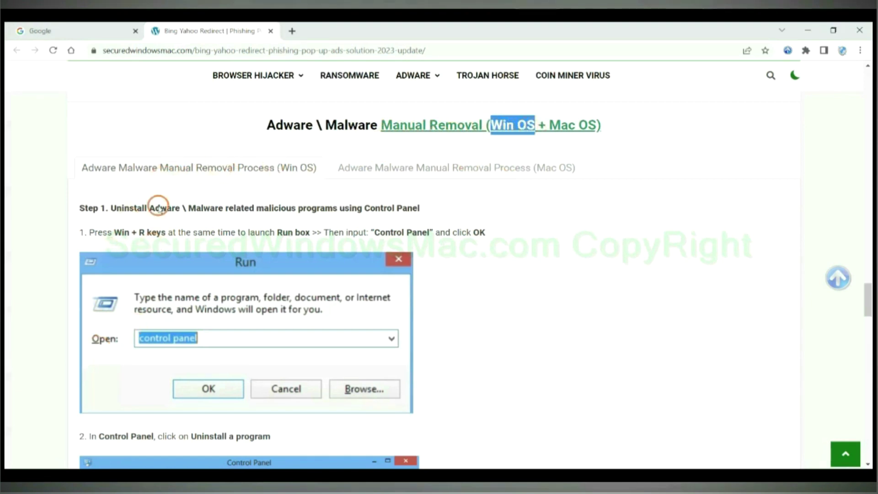
drag(550, 126, 597, 125)
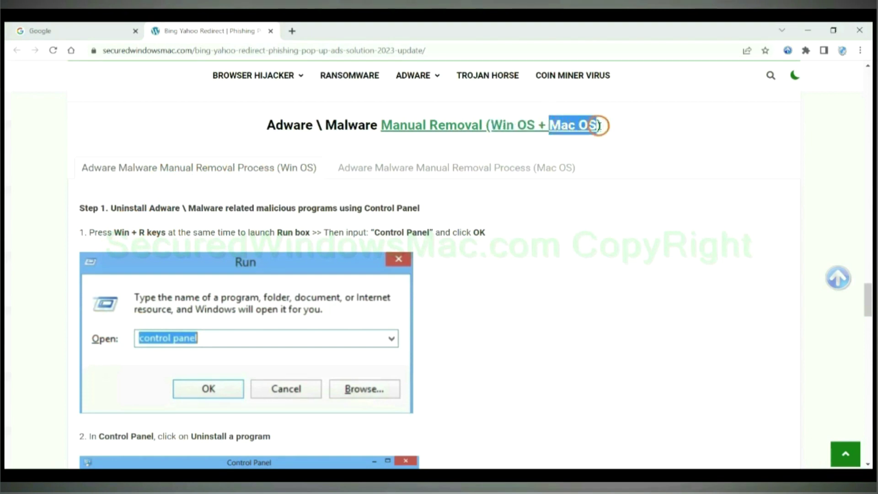
click(450, 166)
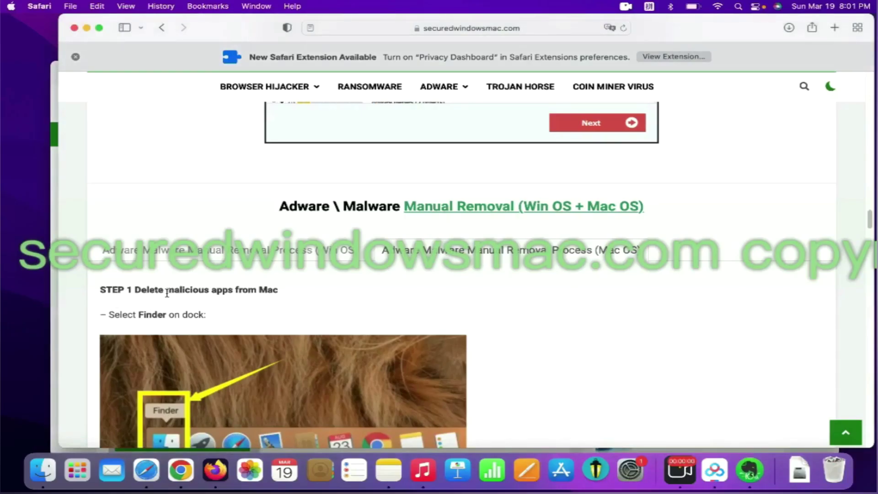
Step: Highlight 'Delete malicious apps' in the STEP 1 heading and scroll further down
drag(138, 288, 231, 289)
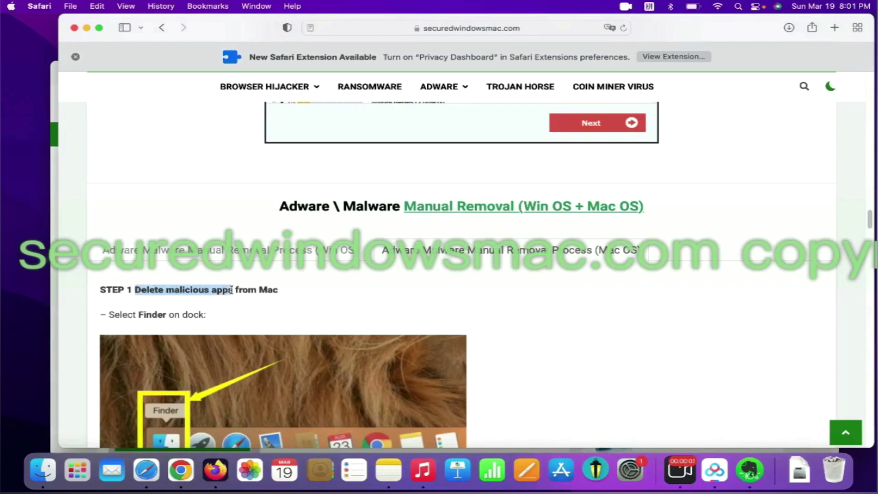
click(609, 303)
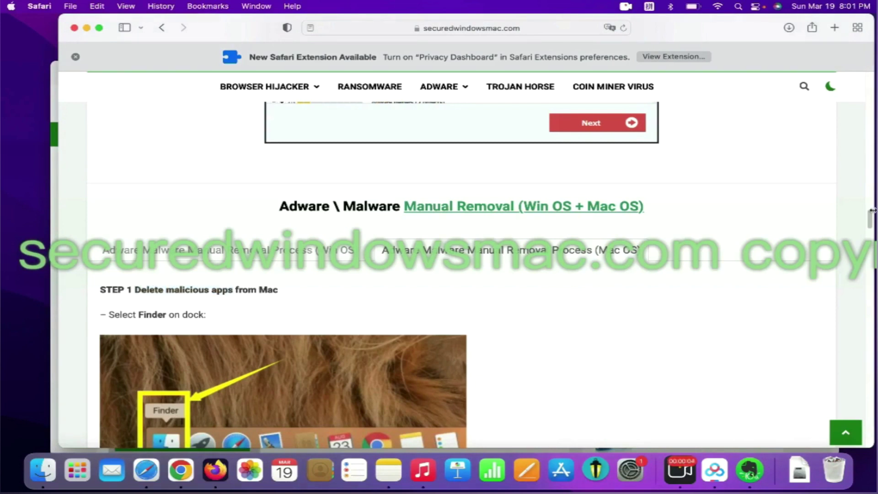
scroll(872, 215, down, 5)
Step: In Finder's Applications folder, show BeeCut's file actions and the Trash options, then return to Safari
click(49, 436)
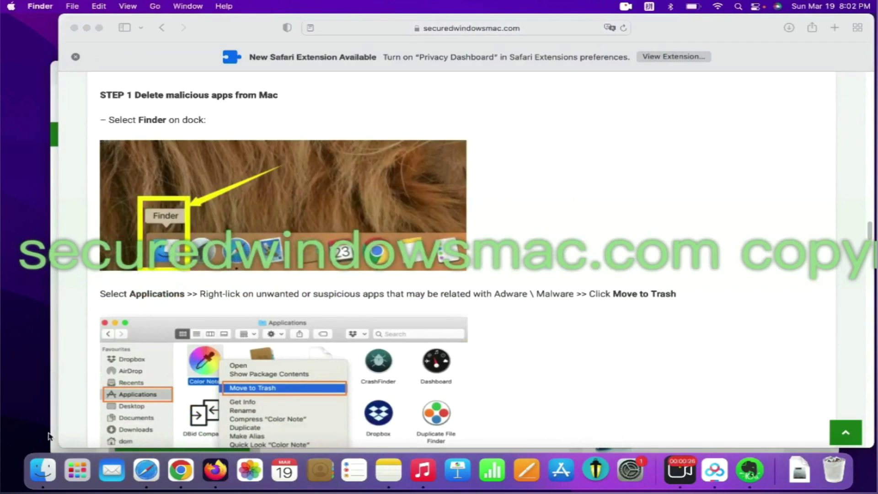
click(50, 473)
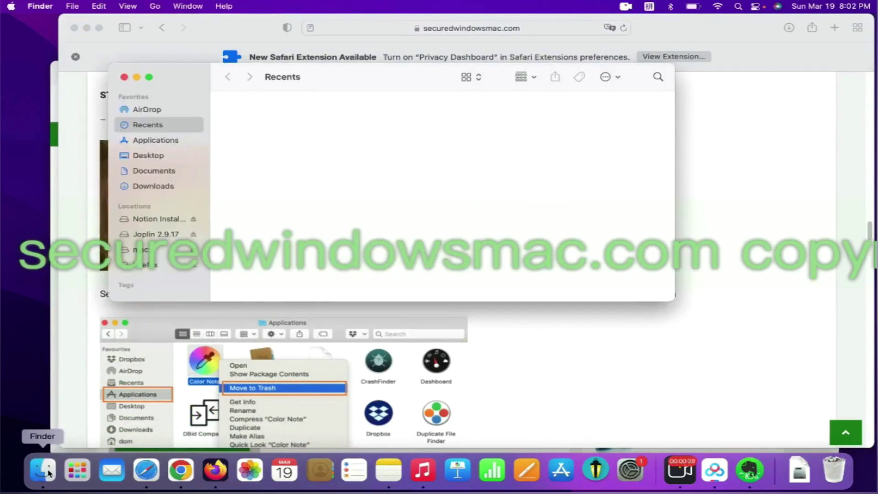
click(145, 139)
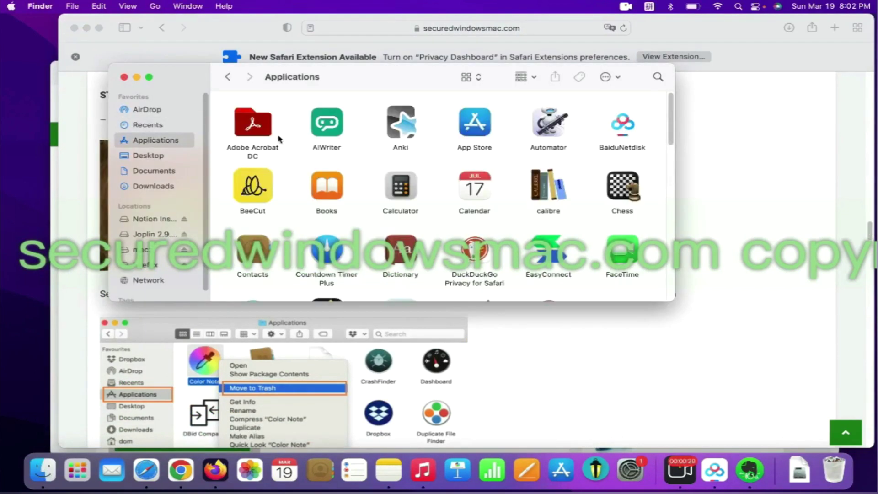
right_click(250, 176)
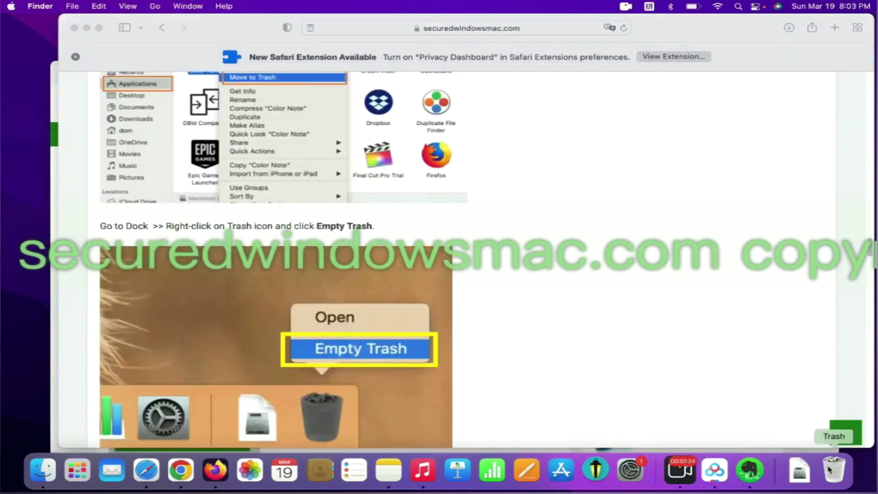
right_click(830, 470)
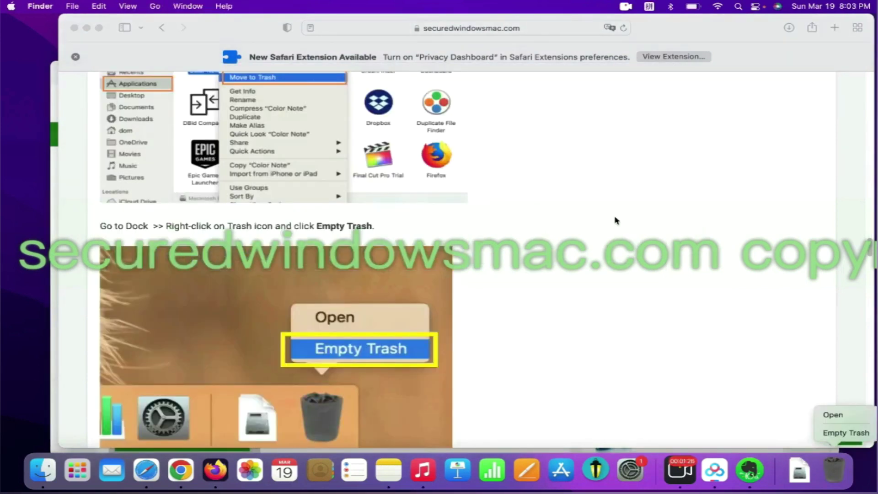
click(480, 236)
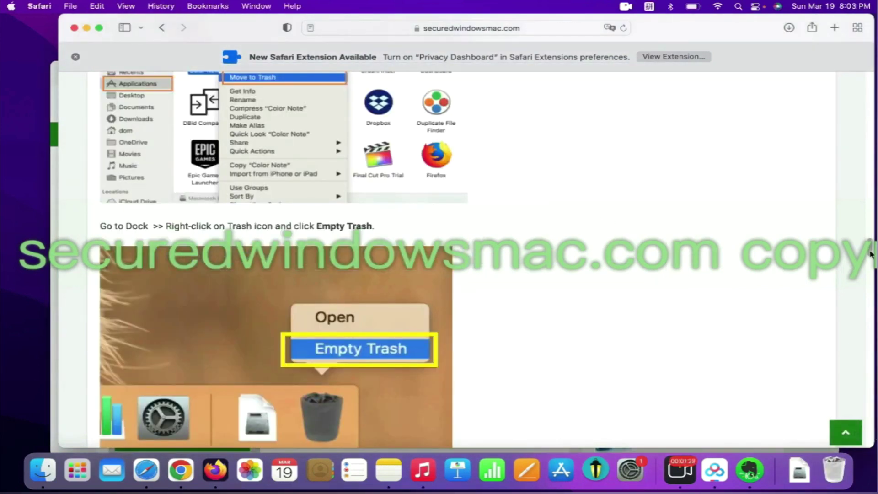
Step: Highlight the STEP 2 suspicious-extensions heading, then open Safari Preferences' extension settings
scroll(871, 254, down, 6)
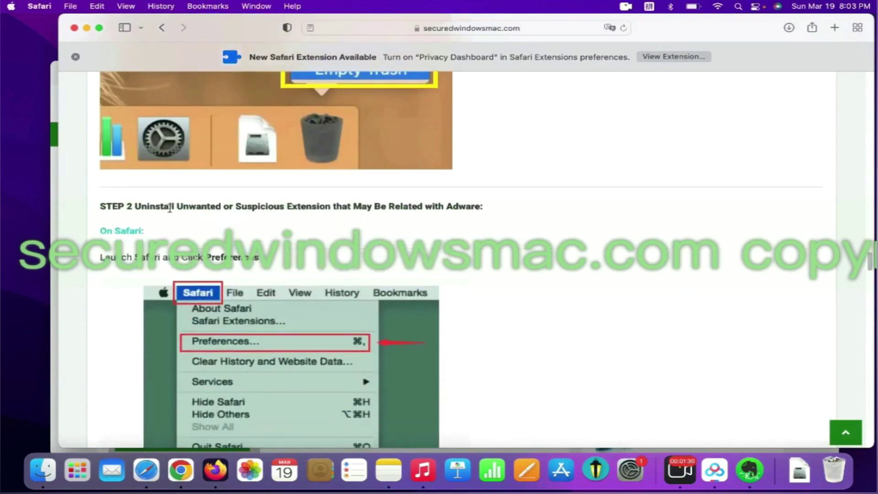
drag(332, 209, 139, 202)
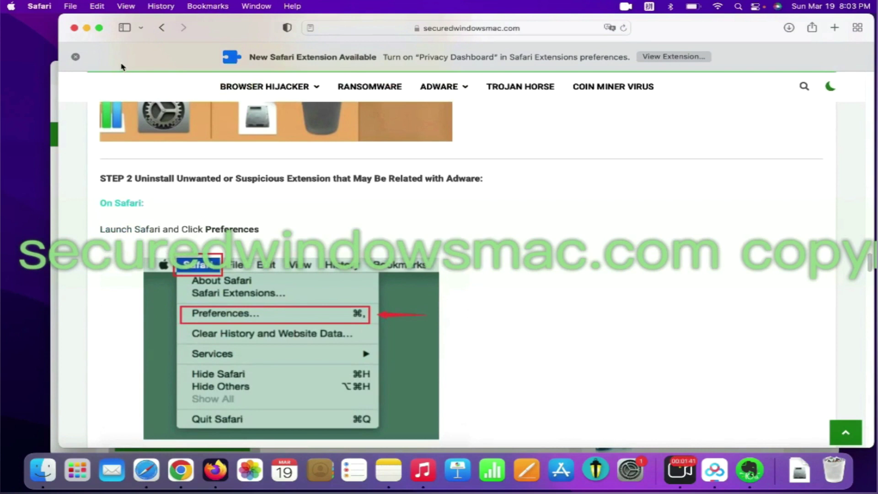
click(45, 9)
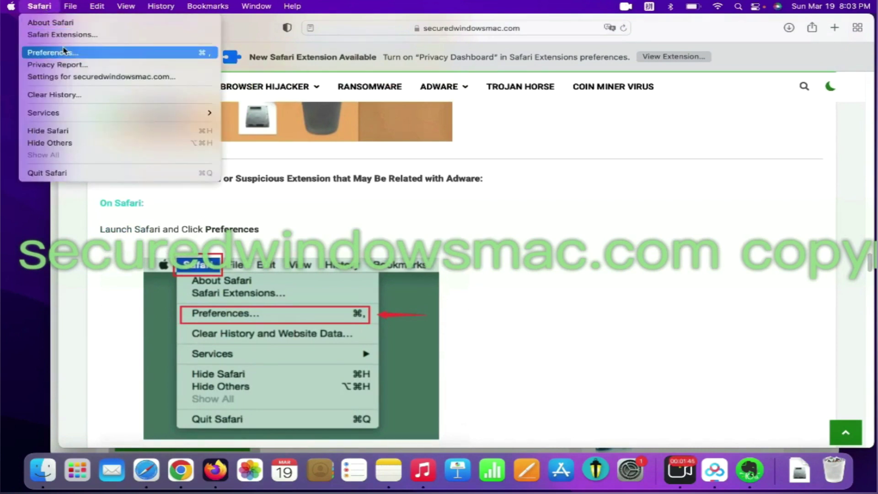
click(66, 53)
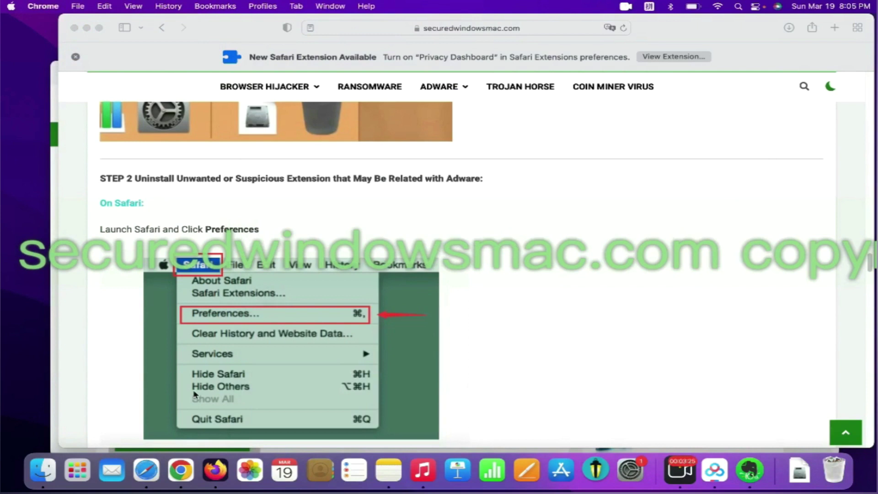
Step: In Chrome, go to More Tools > Extensions and remove 'Netflix Party is now Teleparty'
click(196, 482)
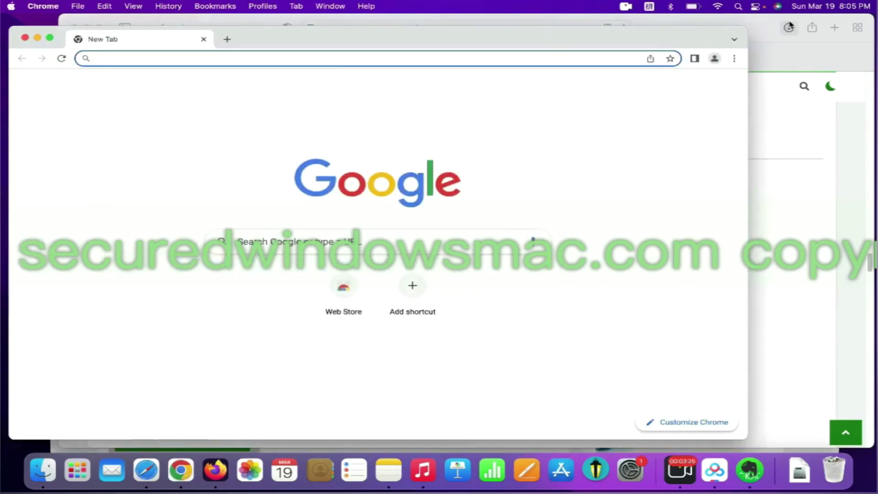
click(734, 58)
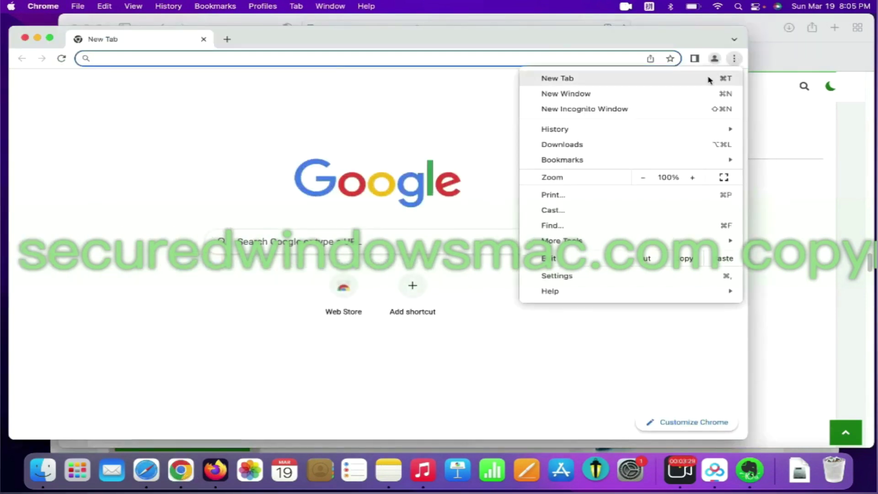
mouse_move(613, 242)
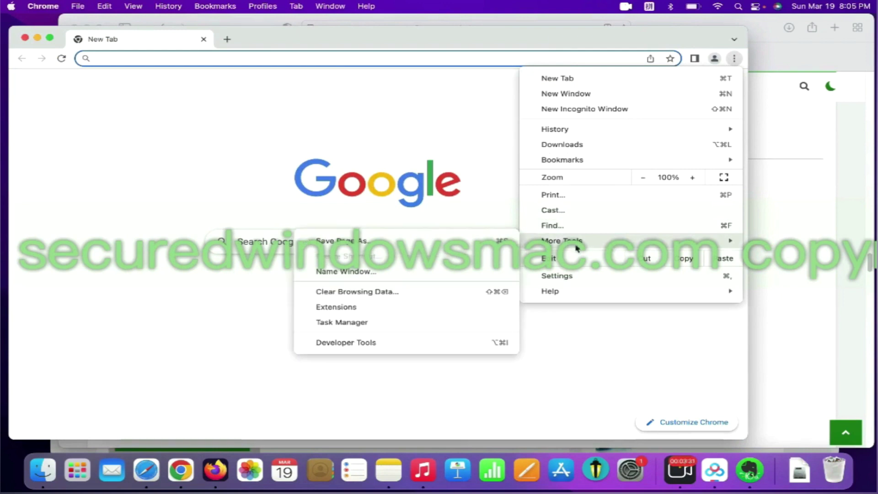
click(403, 303)
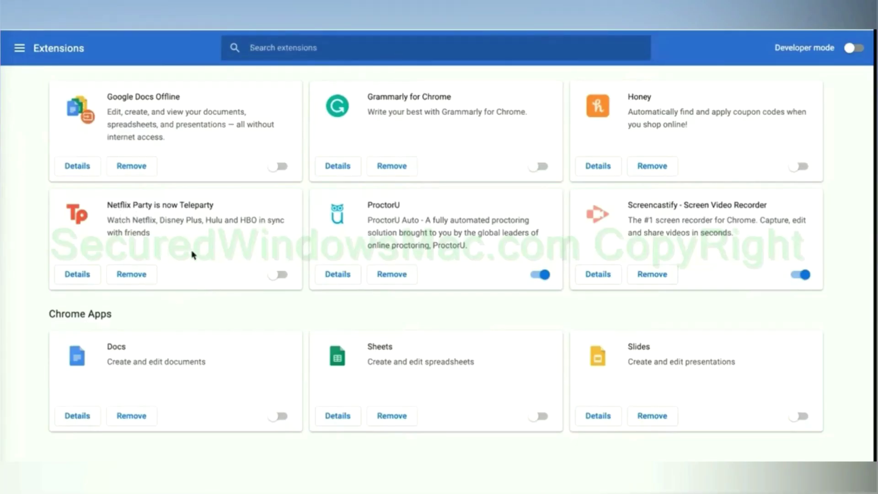
click(131, 274)
Step: Confirm the Teleparty removal, then bring up the Presearch.com Search Extension options in Firefox's extension manager
click(545, 266)
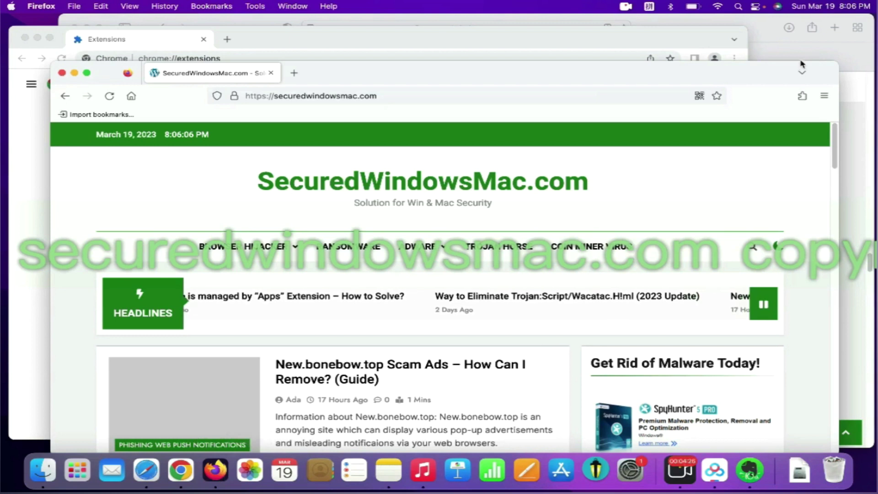
click(802, 95)
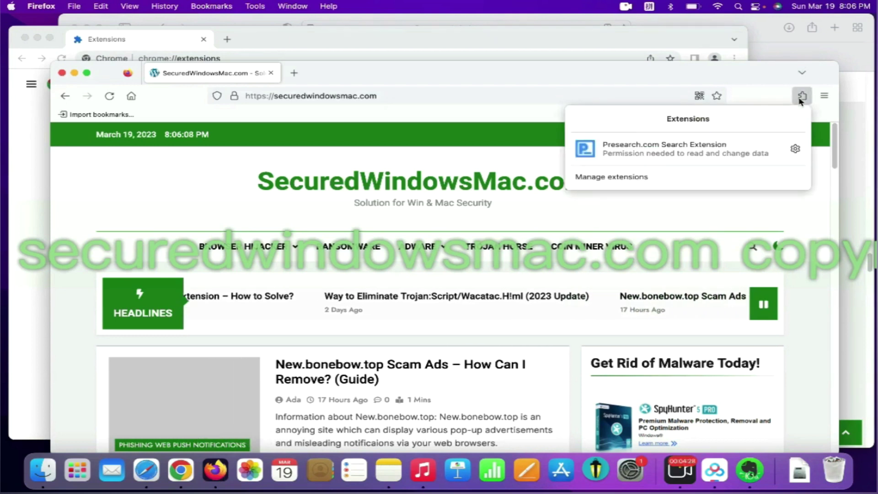
click(661, 177)
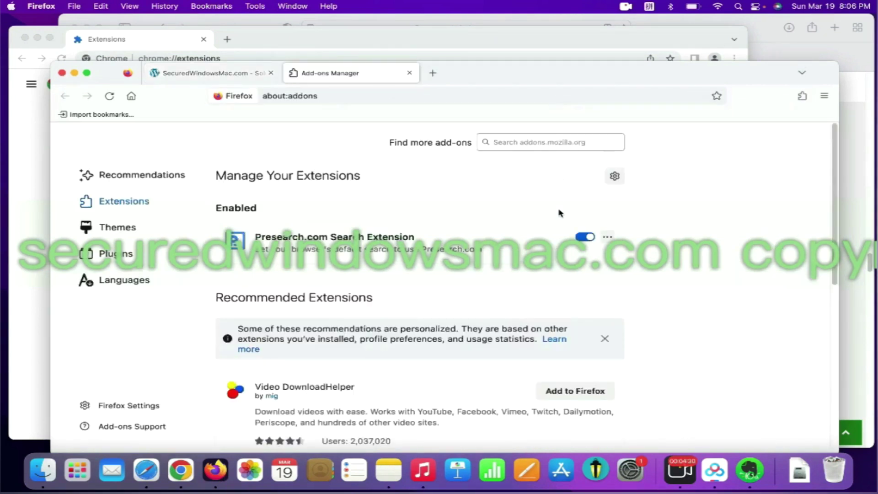
click(607, 236)
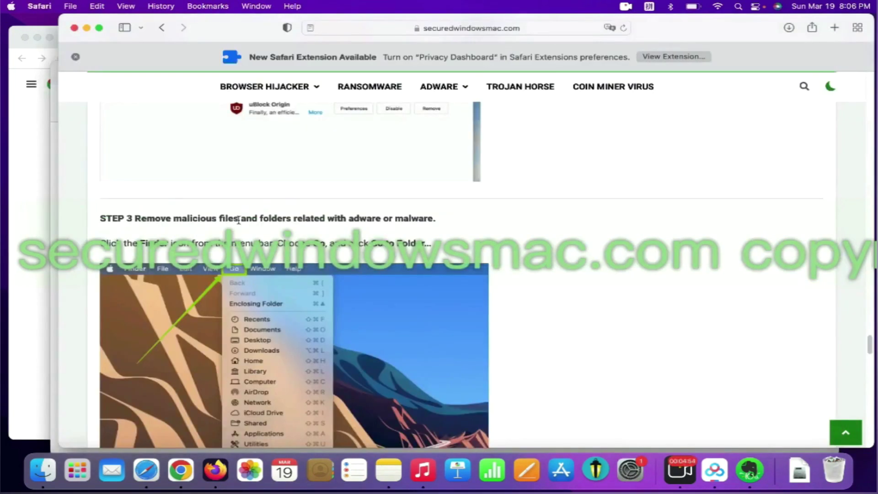
Step: Highlight 'malicious files' in the guide's STEP 3 heading
drag(239, 221, 168, 215)
click(192, 218)
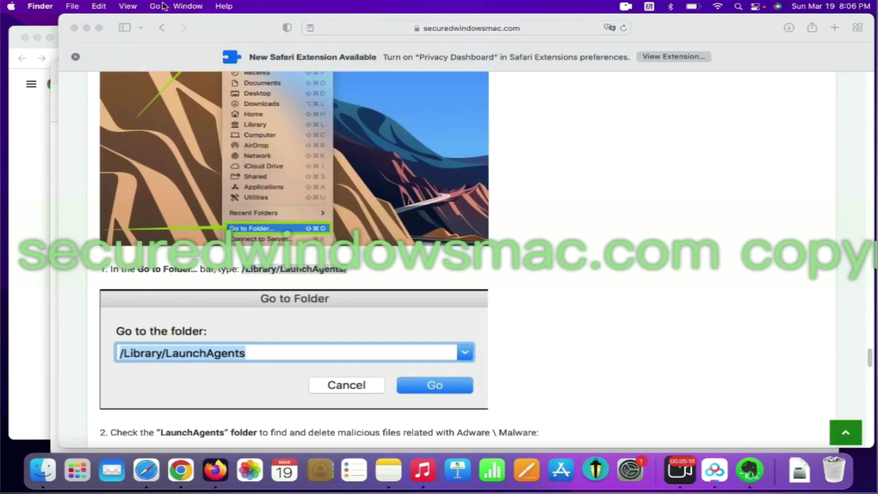
click(163, 6)
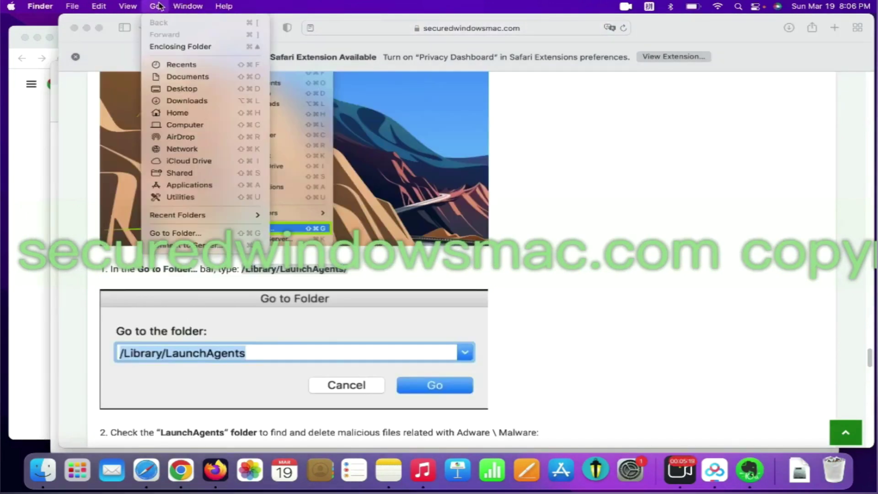
Step: Go to /Library/LaunchAgents/ and move com.enigmasoft.spyhunter.plist to the Trash
click(209, 233)
text(/Library/LaunchAgents/)
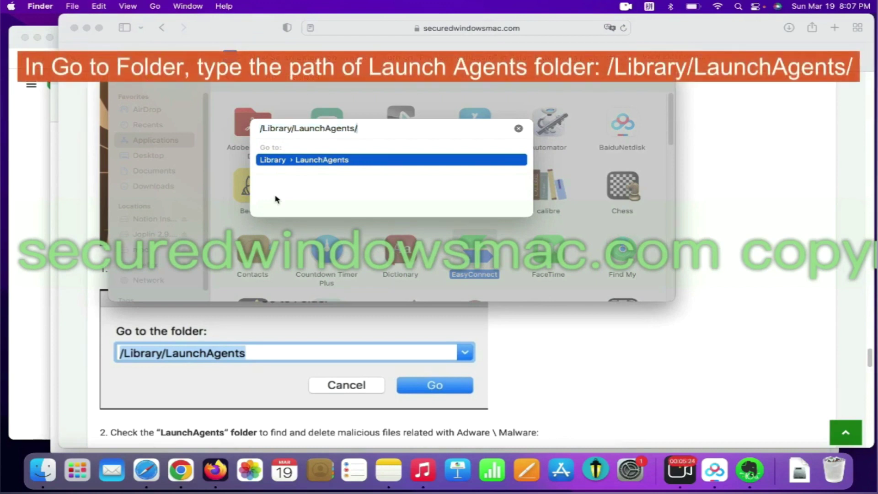
key(Return)
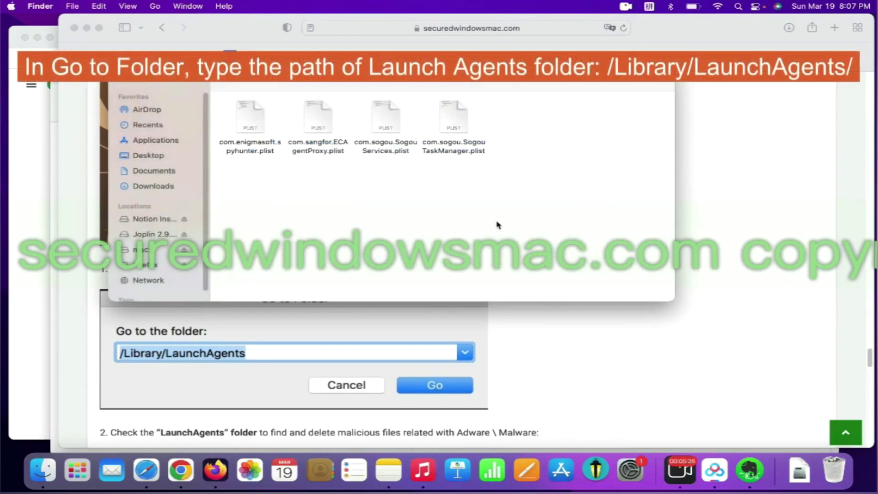
right_click(262, 136)
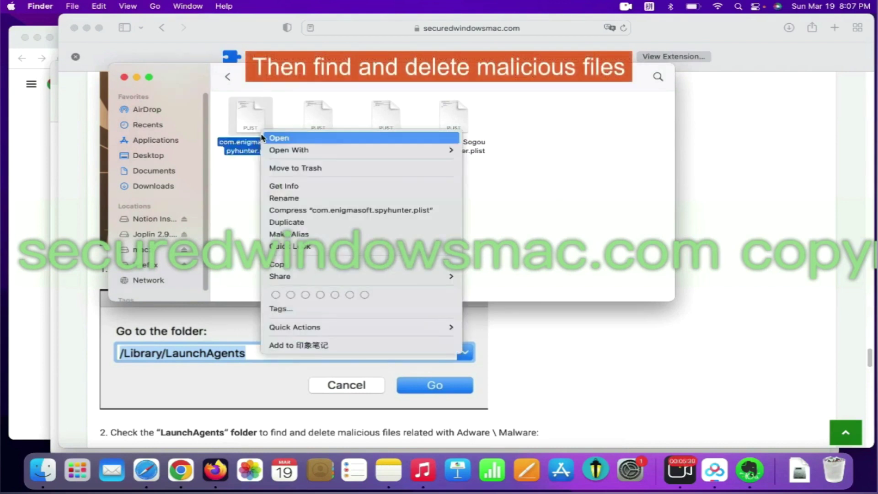
click(303, 169)
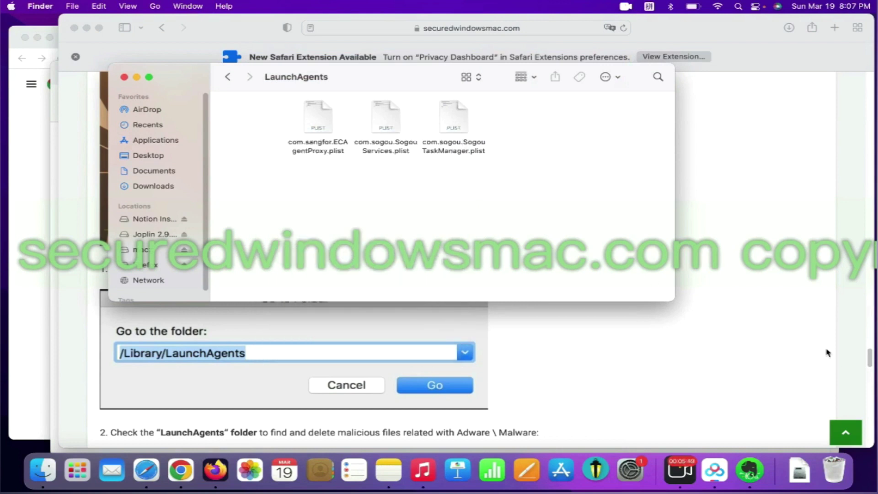
click(639, 343)
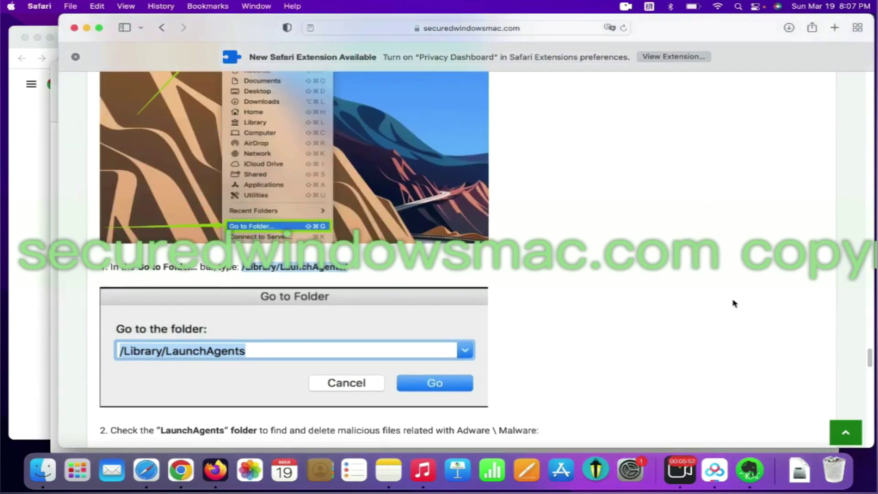
Step: Scroll the guide down and select the ~/Library/Application Support/ path
scroll(734, 303, down, 10)
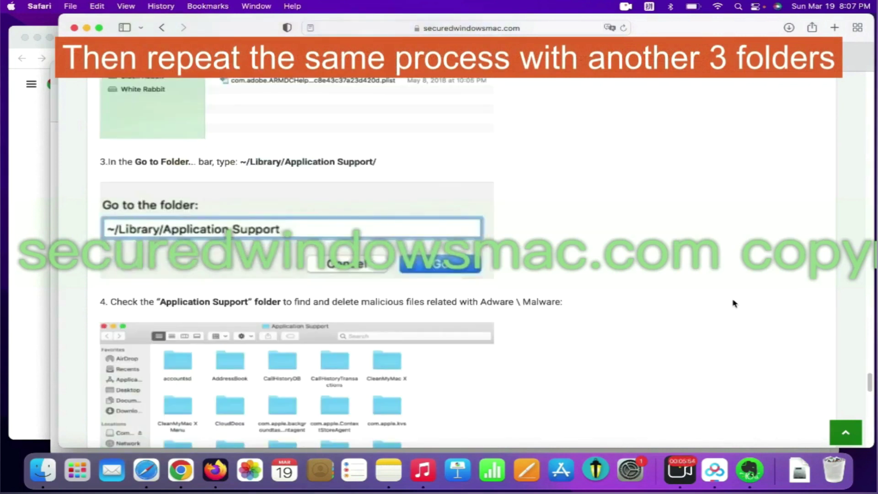
scroll(734, 303, down, 1)
drag(238, 124, 404, 125)
key(super+c)
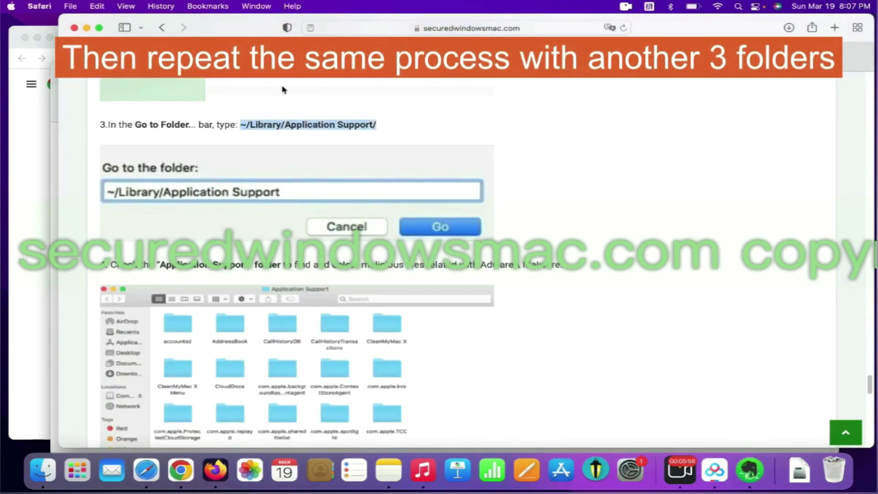
Step: Open Application Support in Finder via Go to Folder and trash the Goldenfrog folder
click(750, 451)
click(155, 6)
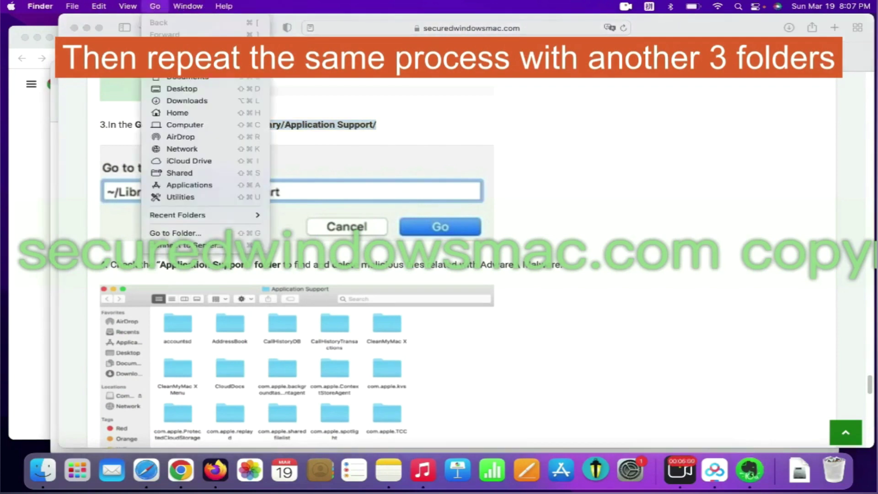
click(205, 233)
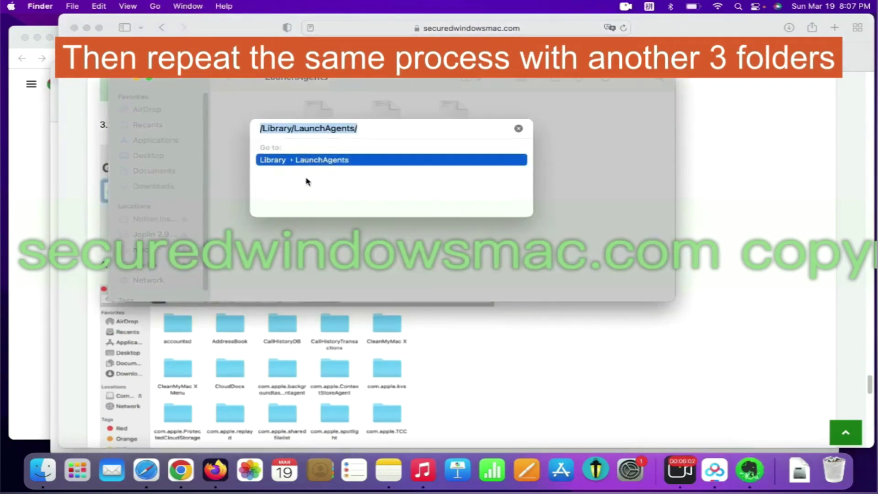
key(super+v)
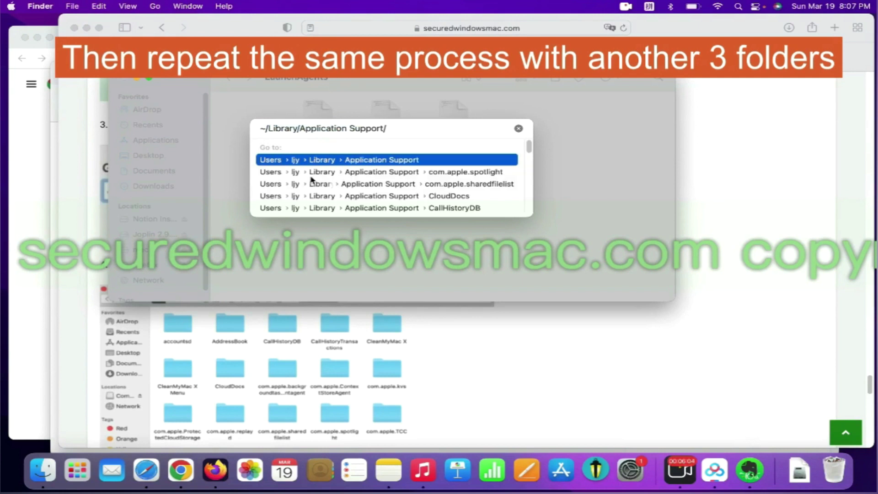
key(Return)
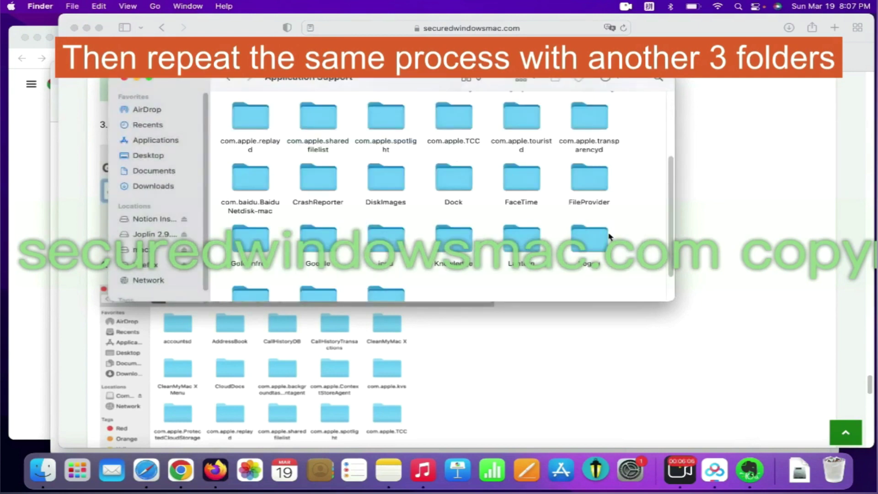
scroll(641, 194, up, 1)
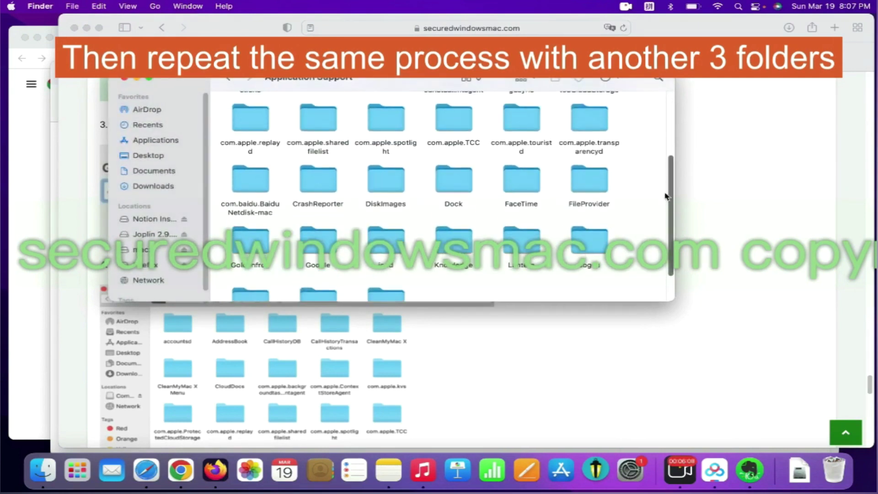
right_click(256, 252)
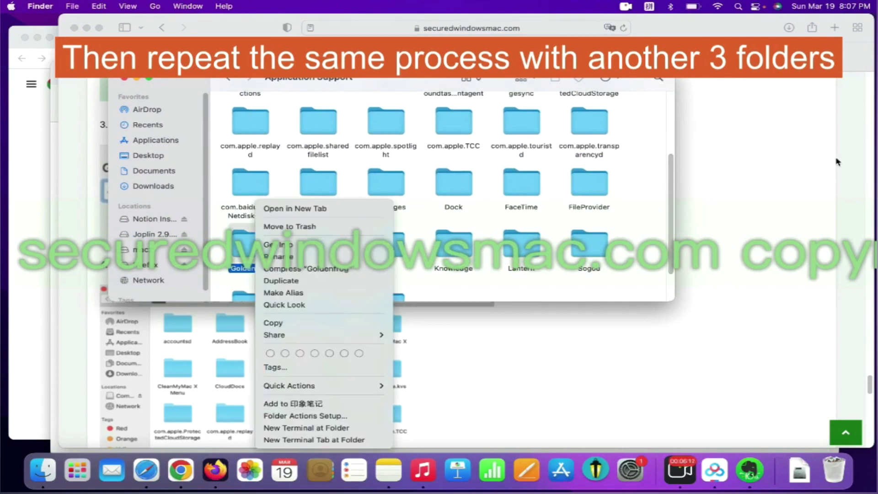
click(791, 161)
Step: Copy the ~/Library/LaunchAgents/ path from the guide
scroll(565, 280, down, 1)
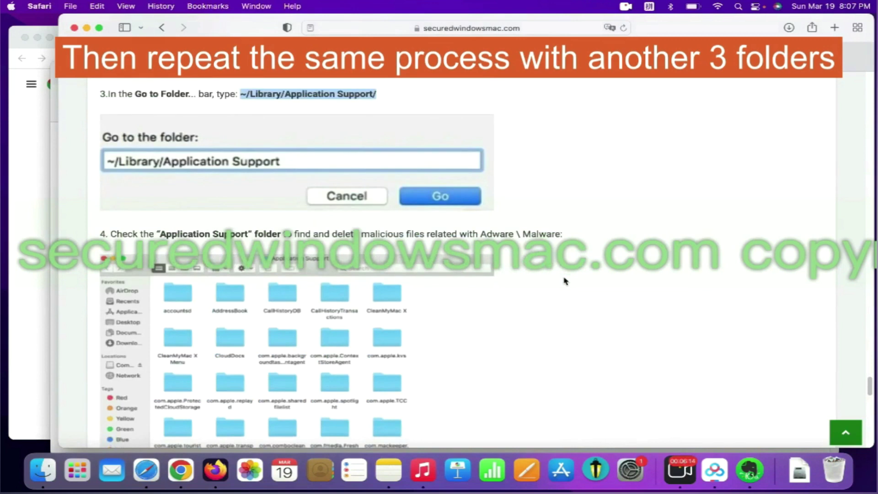
scroll(566, 281, down, 6)
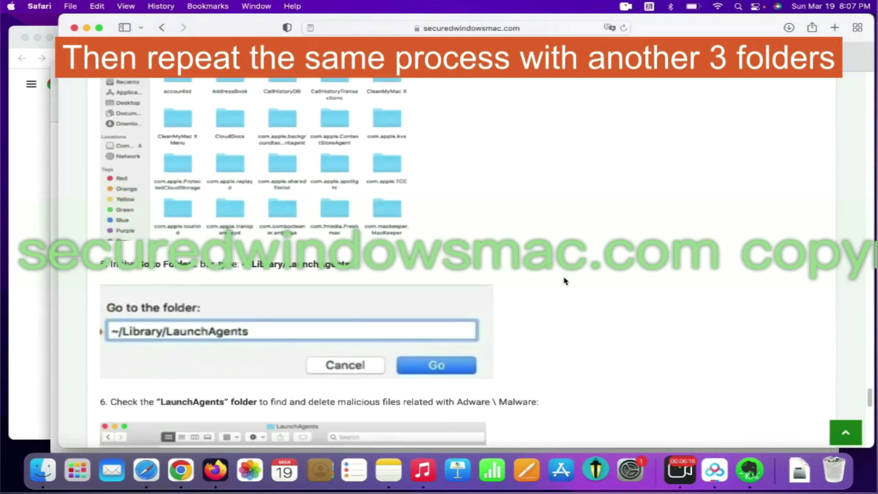
drag(242, 267, 360, 270)
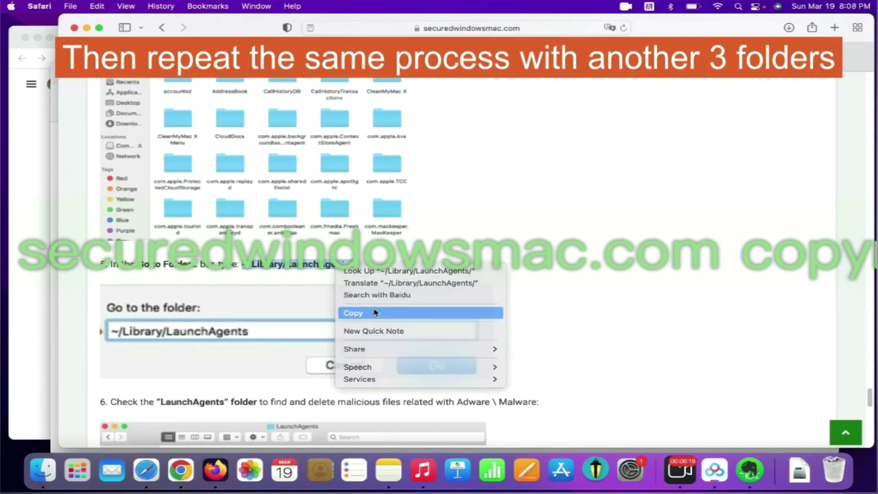
click(343, 314)
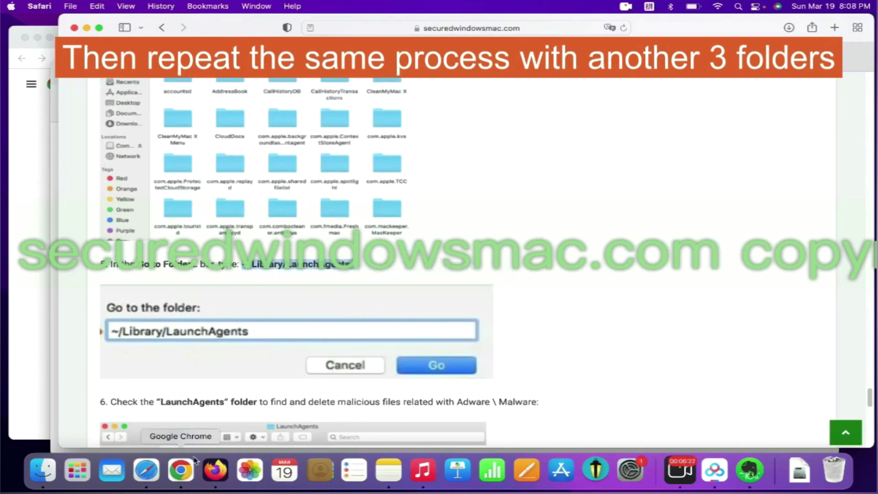
Step: Open ~/Library/LaunchAgents in Finder via Go to Folder and trash org.getlantern.plist
key(super+Tab)
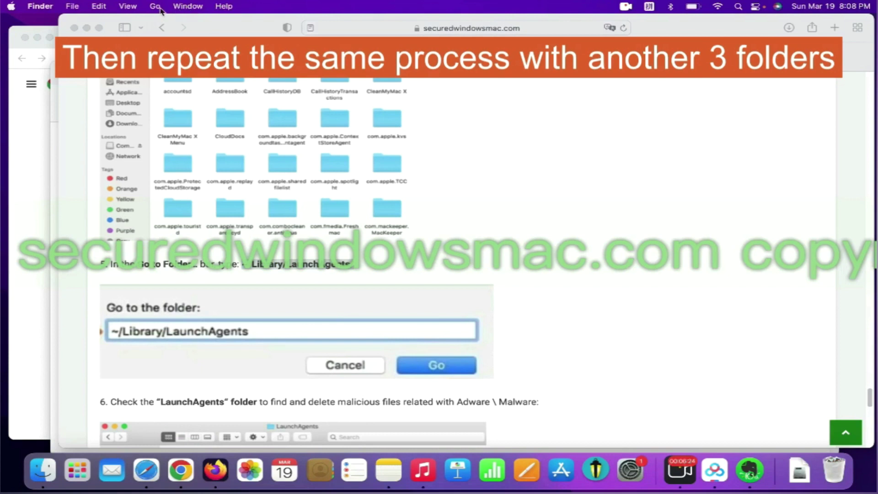
click(155, 5)
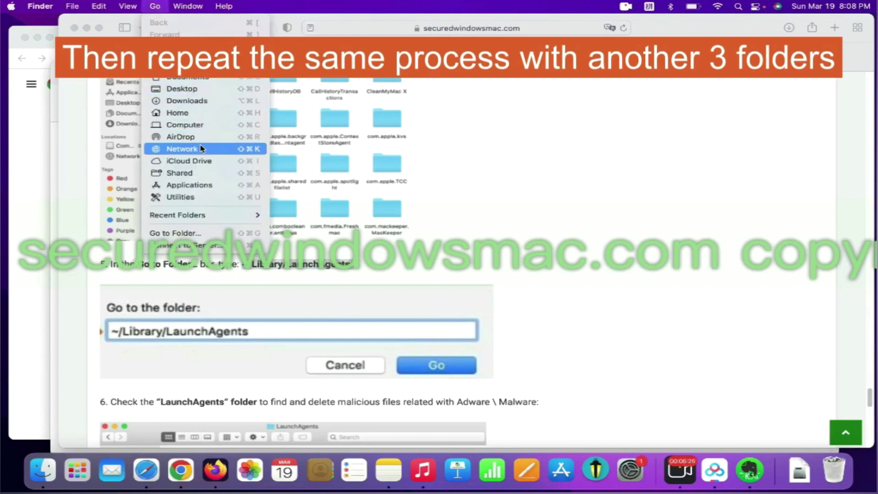
click(214, 233)
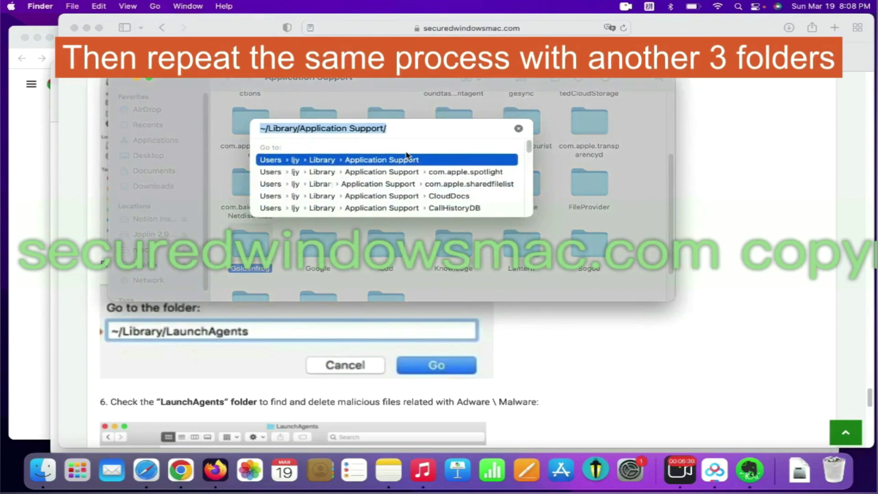
key(super+v)
key(Return)
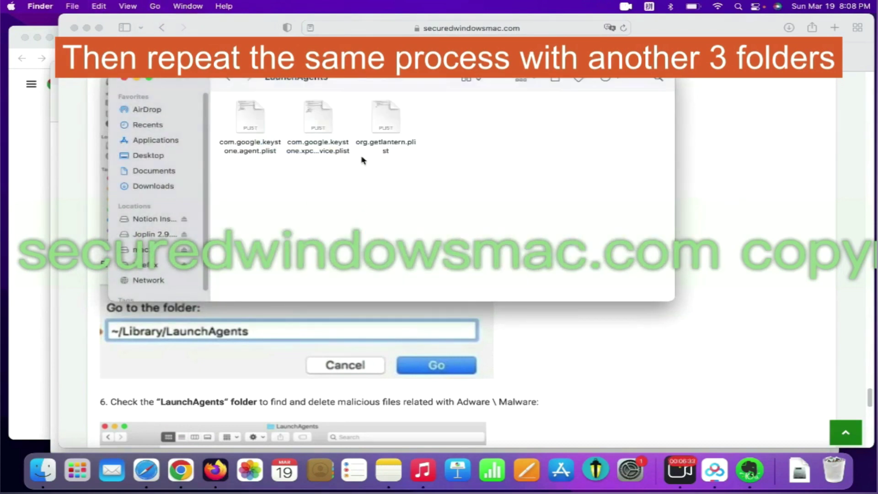
right_click(370, 144)
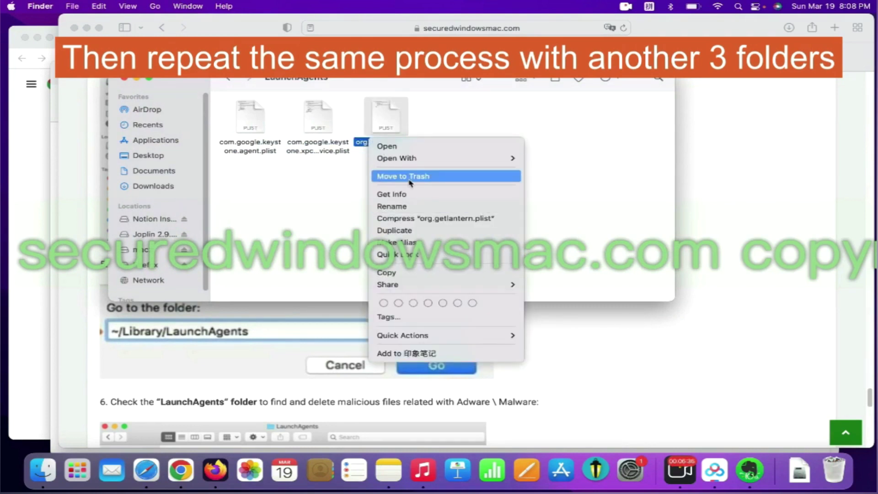
click(739, 187)
Step: Copy the /Library/LaunchDaemons/ path from step 7 of the guide
scroll(594, 324, down, 5)
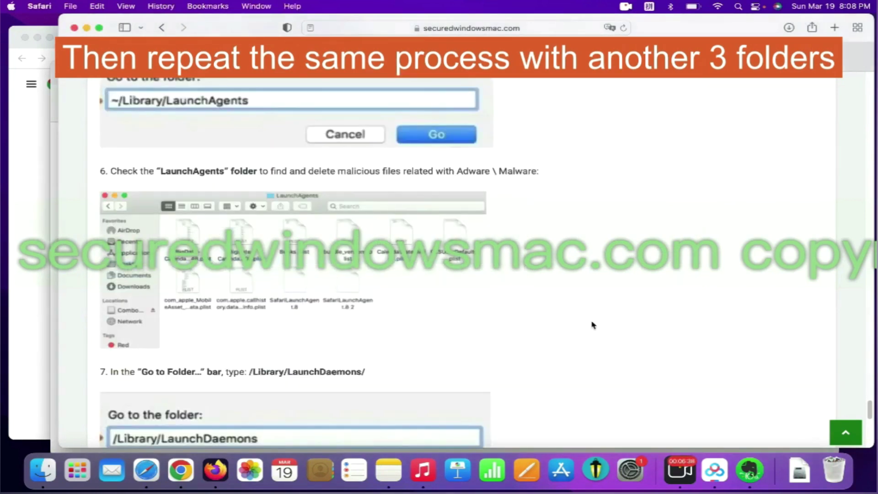
scroll(592, 324, down, 2)
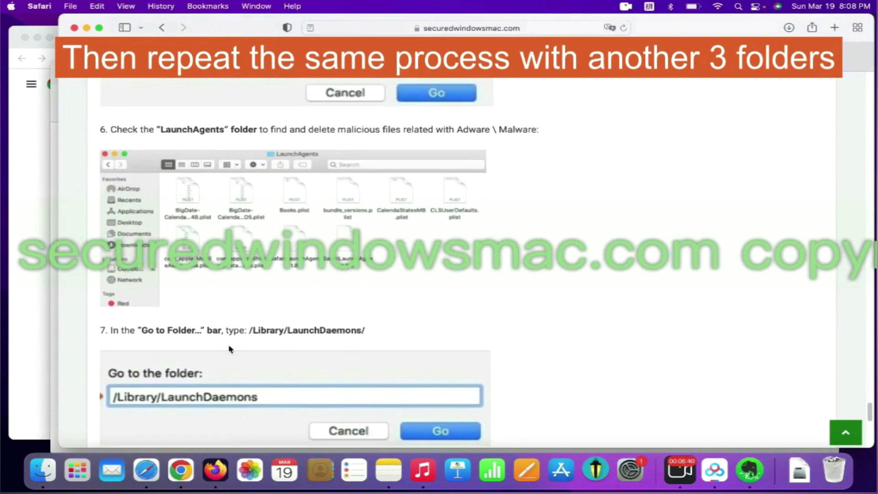
drag(251, 331, 382, 333)
right_click(354, 332)
click(387, 372)
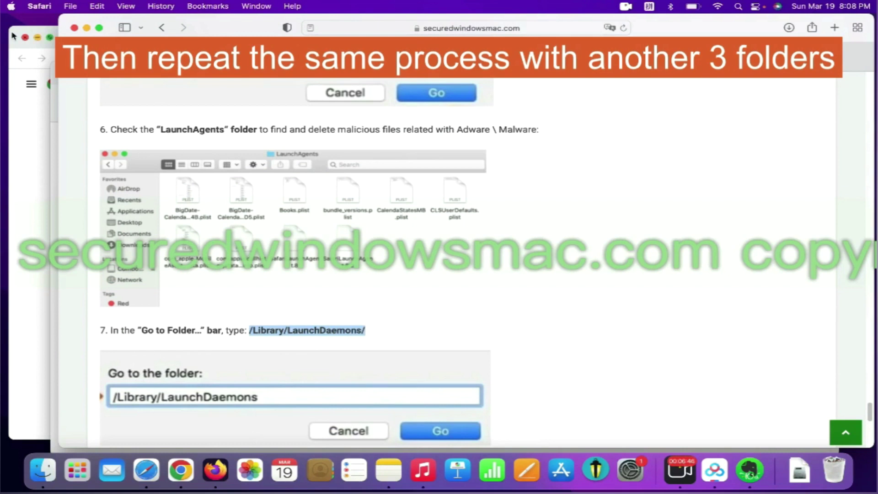
Step: Open /Library/LaunchDaemons in Finder via Go to Folder and trash vyprvpnservice.plist
click(5, 55)
click(154, 6)
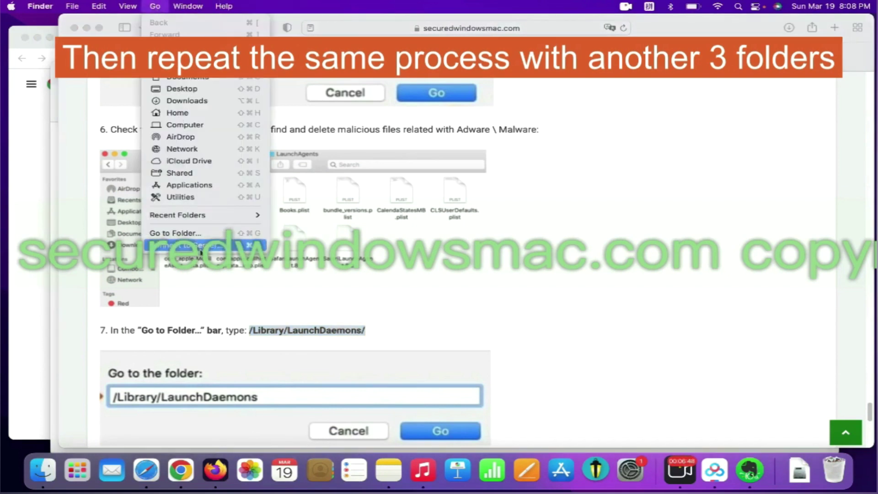
click(202, 235)
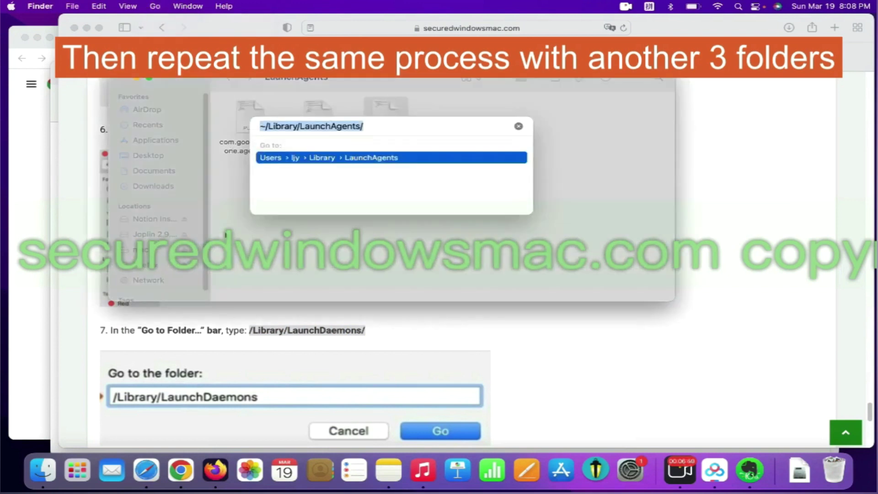
key(super+v)
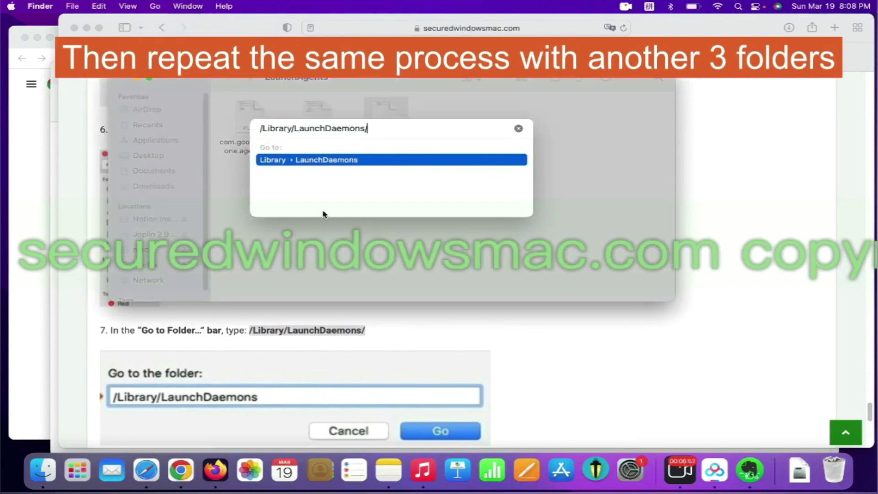
key(Return)
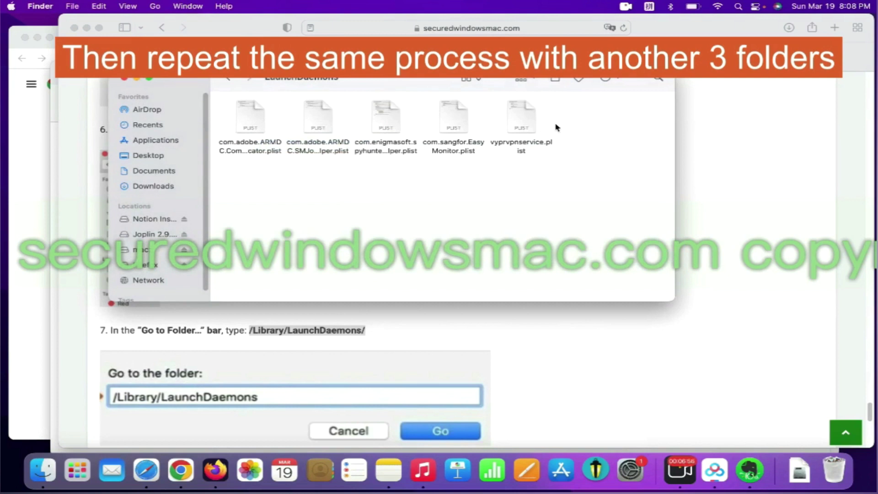
right_click(531, 124)
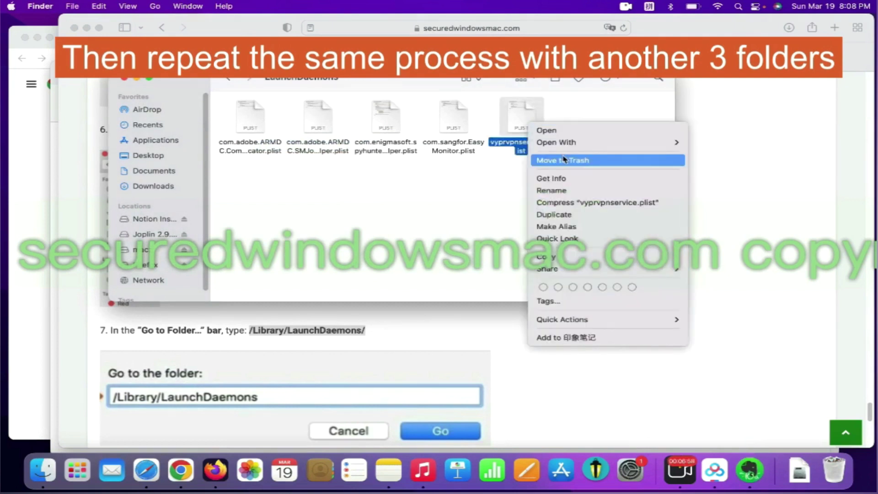
click(784, 269)
Step: Click the Download SpyHunter For Mac OS (Free Trial) link below step 8
scroll(784, 269, down, 8)
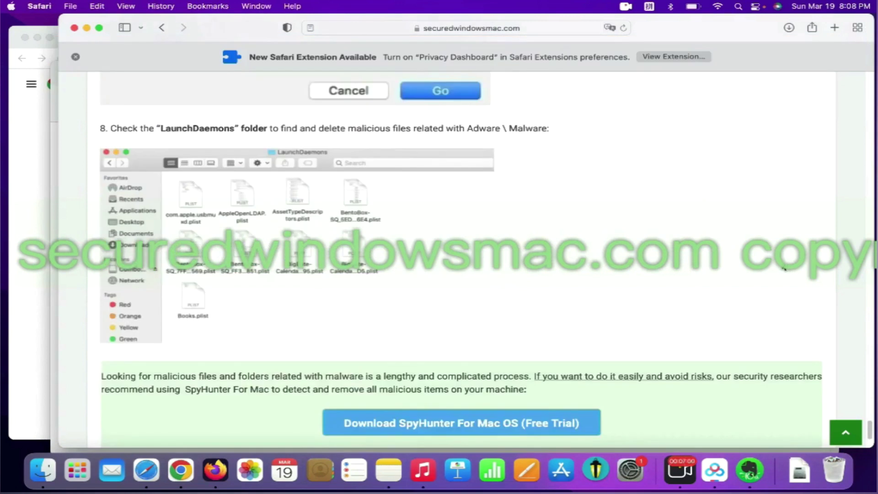
drag(784, 269, 263, 339)
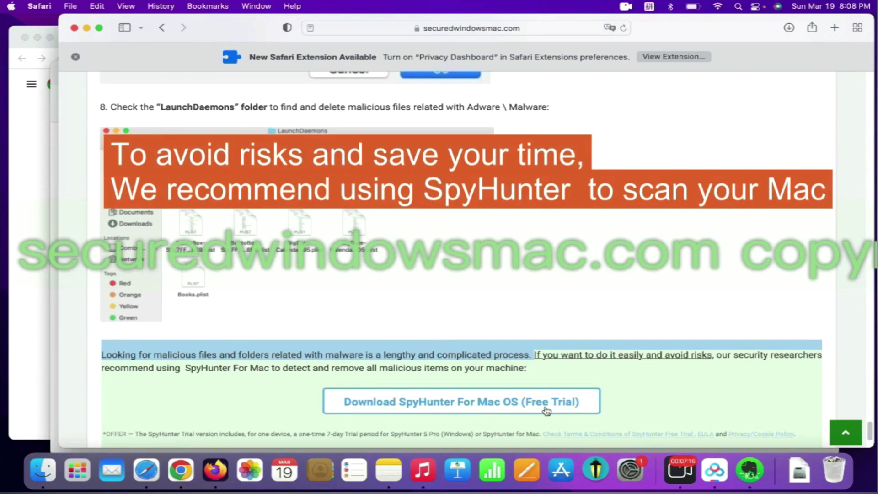
click(547, 410)
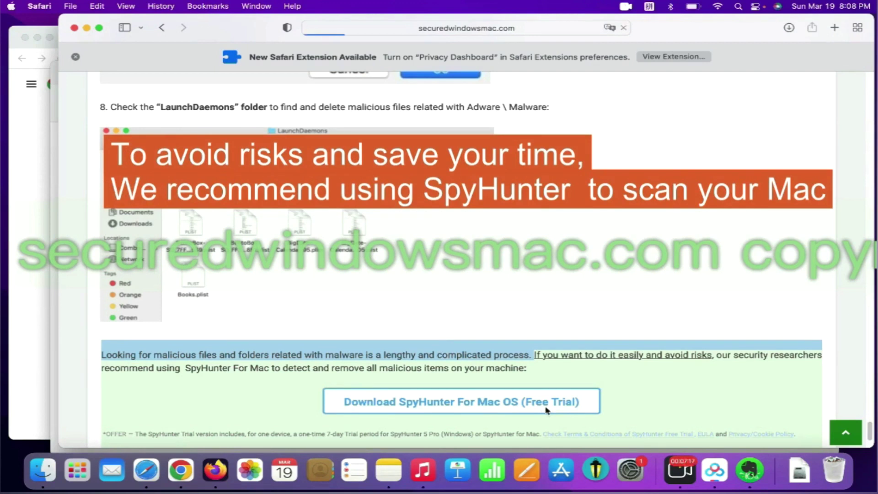